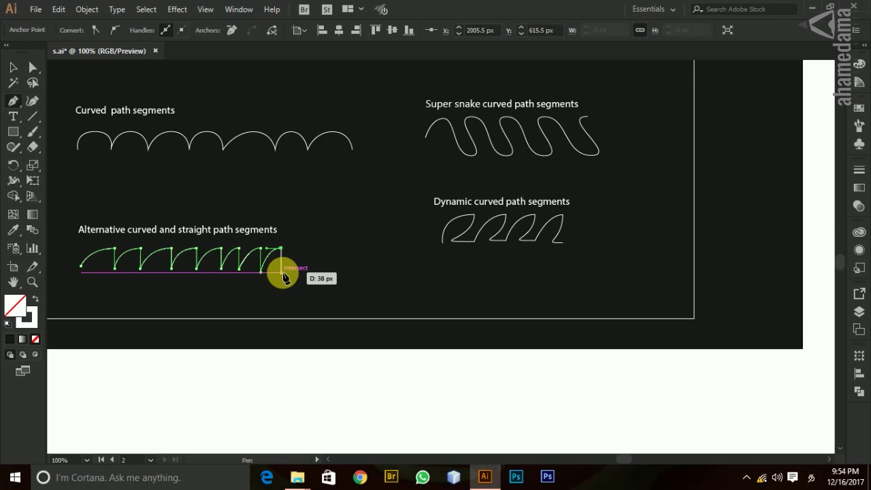
Extend the alternative path with a vertical straight segment 38 px down, plus a curved segment about 52 px long up to the peak line
click(282, 272)
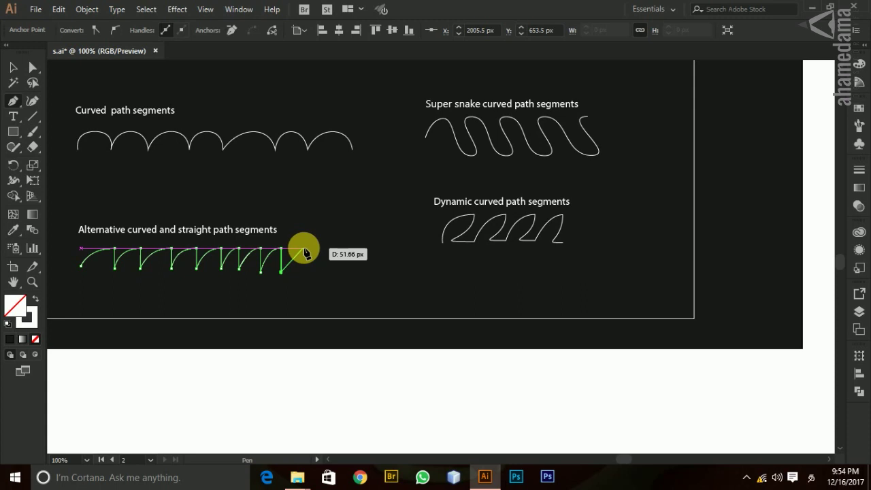
ctrl+click(304, 252)
drag(286, 248, 320, 252)
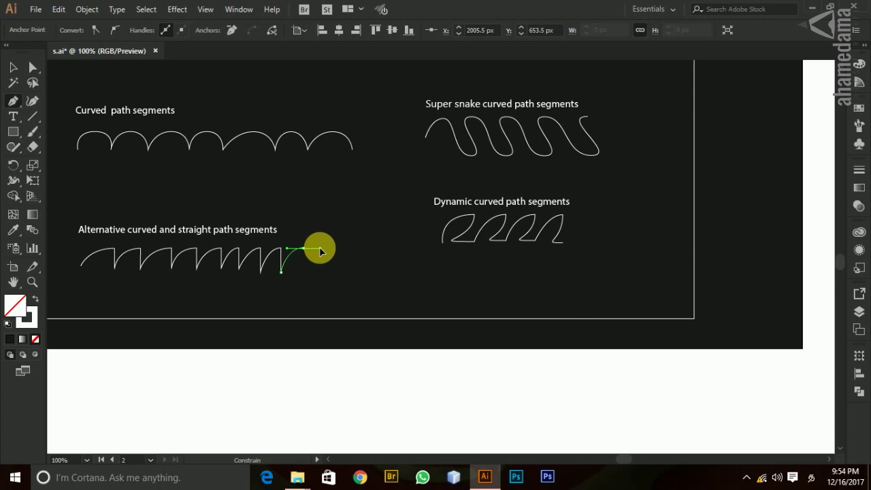
mouse_move(320, 252)
mouse_down()
mouse_move(313, 263)
mouse_move(330, 249)
mouse_move(323, 253)
mouse_up()
drag(323, 253, 319, 249)
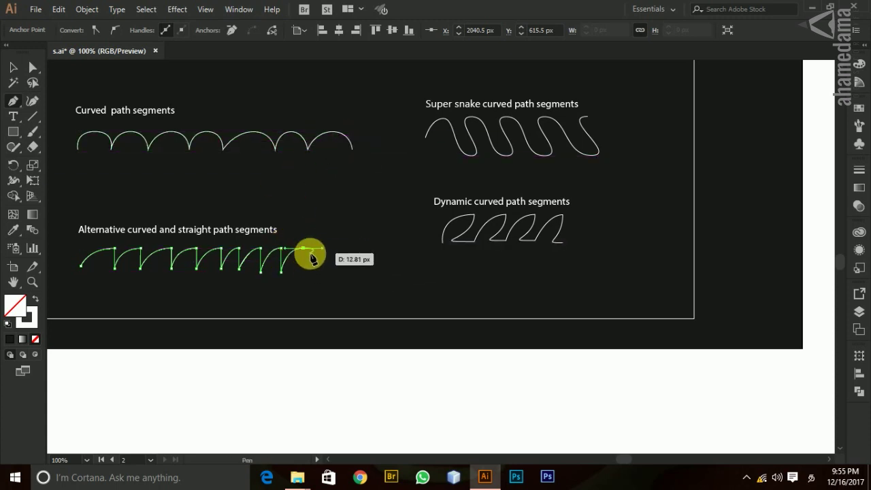
Turn the alternative path's last peak anchor into a corner, add a 38 px vertical straight segment down, and end the path
key(alt)
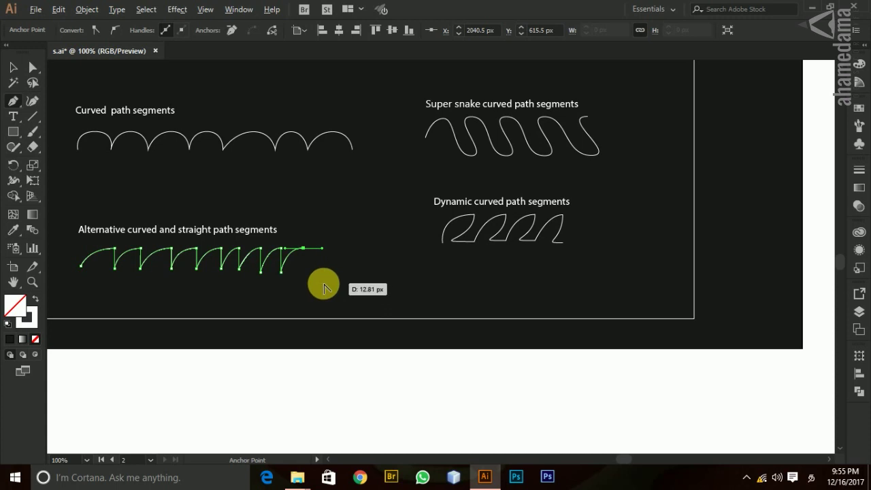
click(304, 249)
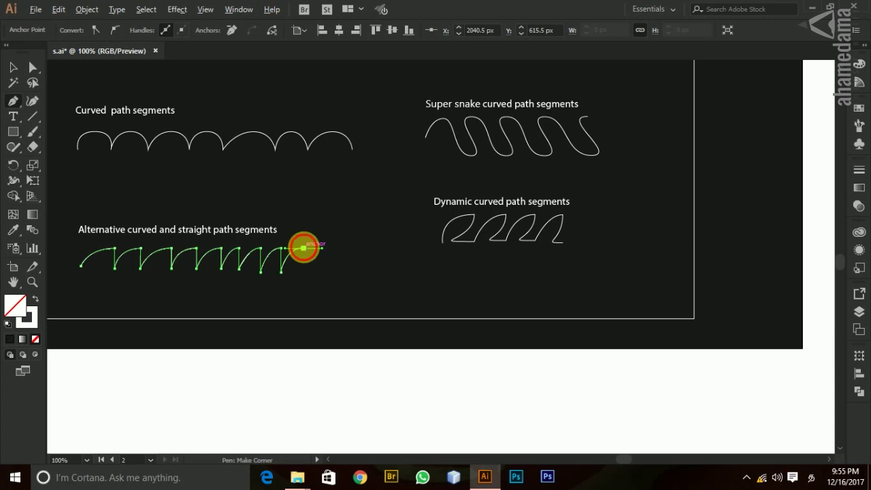
click(305, 249)
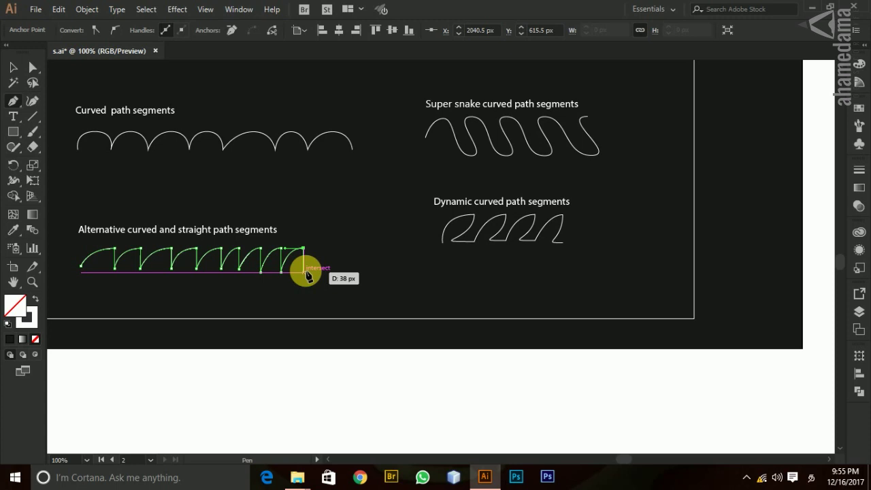
click(304, 271)
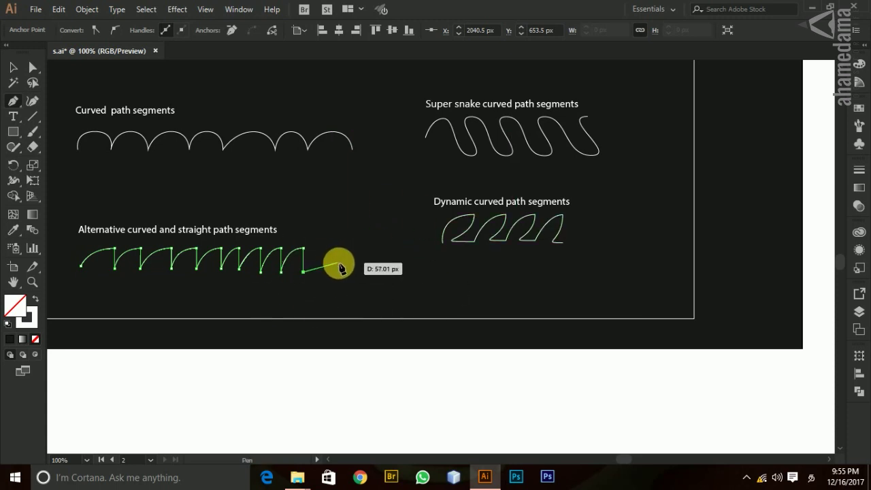
key(ctrl)
ctrl+click(340, 266)
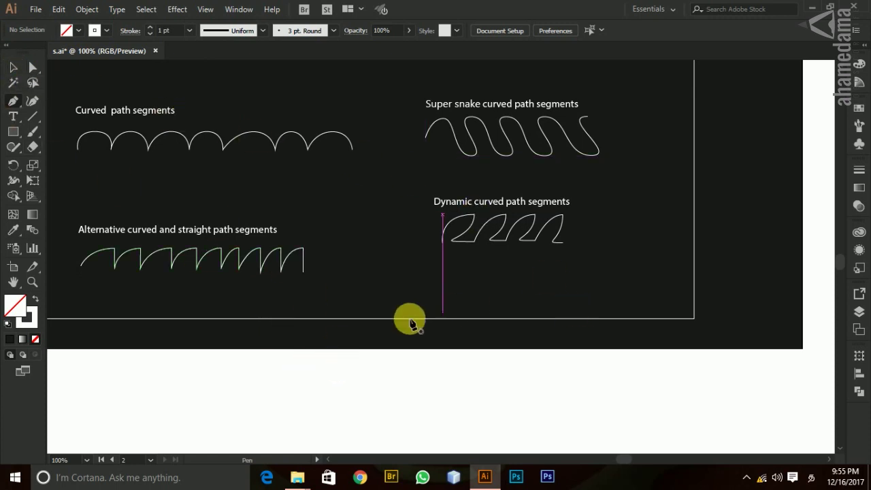
Continue the "Changing curved path segments" path from its end anchor with a curve rising to a peak at X 2585.5, Y 262.5 px
key(ctrl+minus)
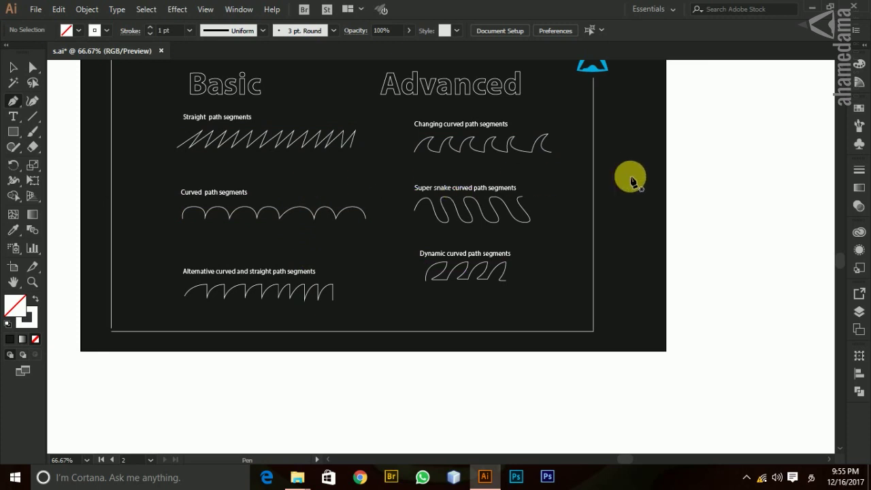
scroll(583, 132, up, 1)
scroll(568, 170, up, 2)
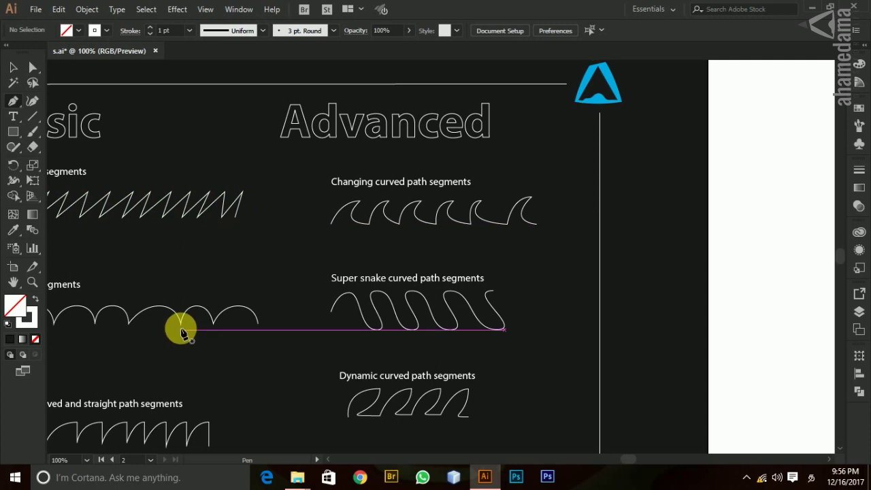
scroll(215, 316, down, 1)
scroll(217, 310, down, 1)
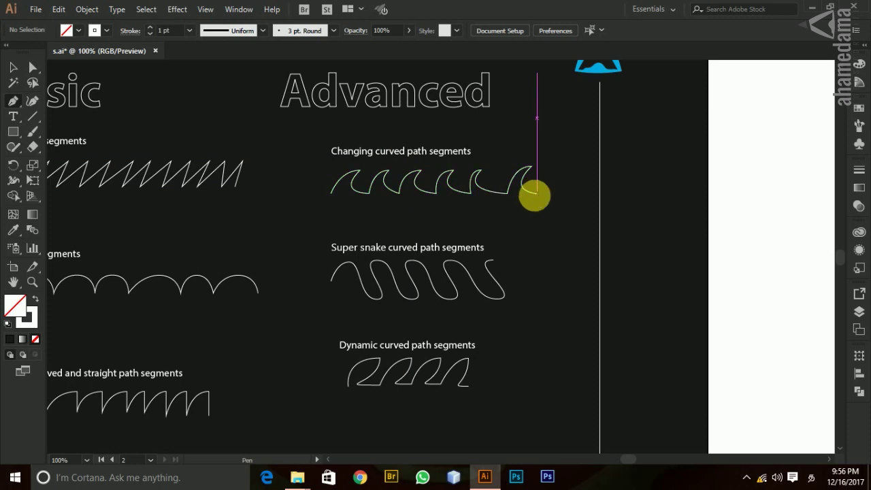
drag(537, 196, 560, 170)
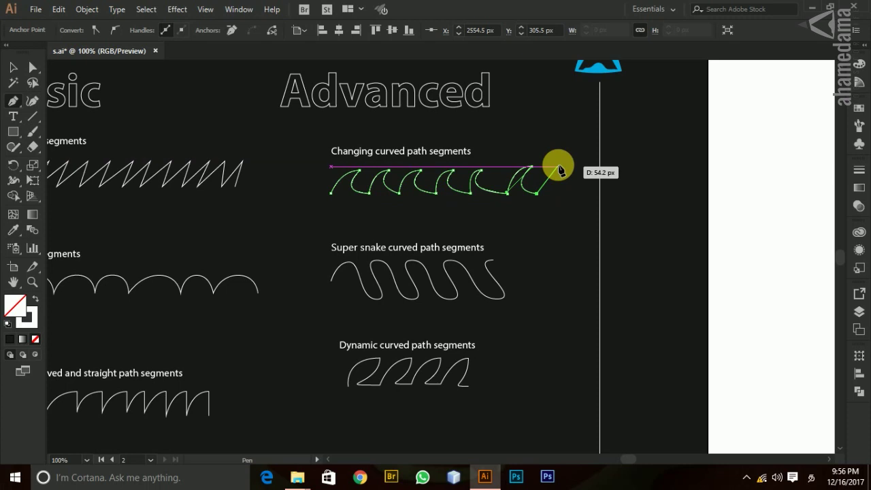
mouse_move(560, 170)
mouse_down()
mouse_move(320, 285)
mouse_move(200, 404)
mouse_move(579, 211)
mouse_move(556, 167)
mouse_up()
drag(556, 167, 573, 171)
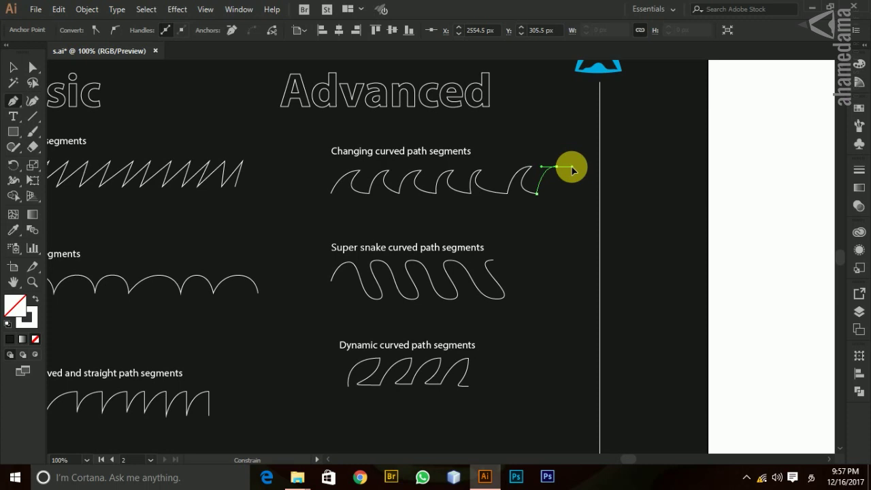
Bend the peak's outgoing handle back towards the previous anchor, add a returning curve to X 2614.5, Y 305.5 px, and end the path
drag(572, 169, 560, 198)
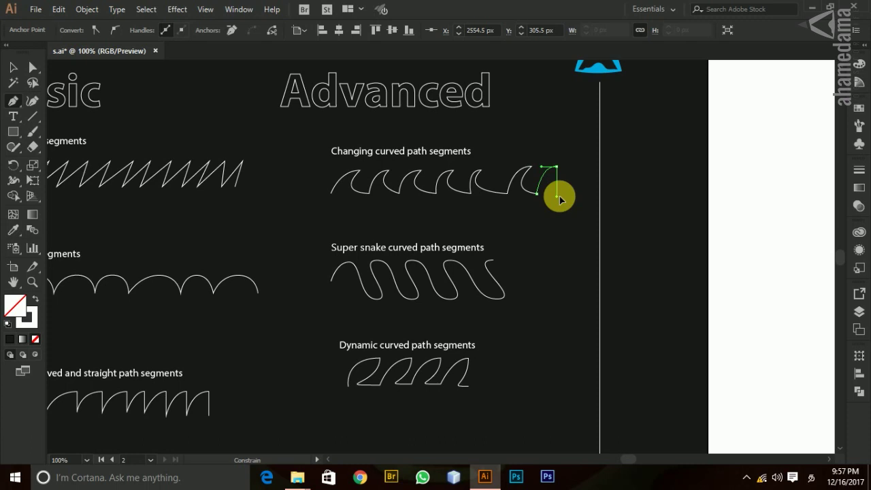
drag(560, 199, 539, 199)
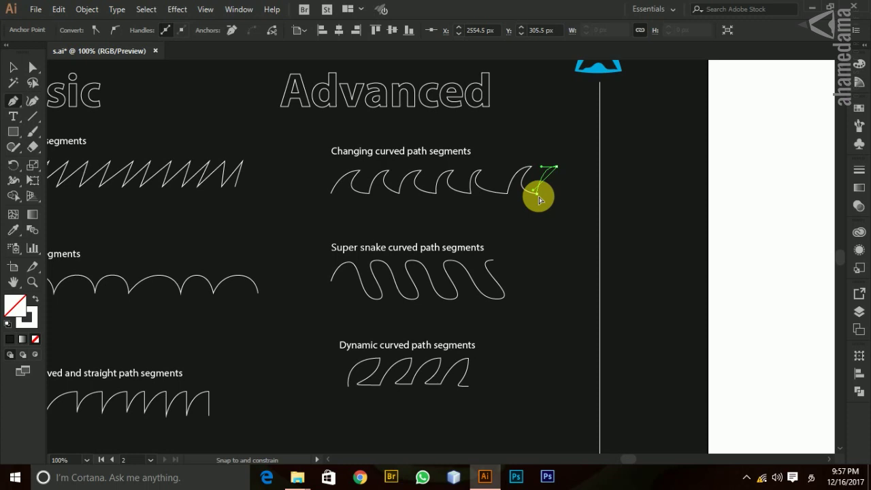
mouse_move(539, 198)
mouse_down()
mouse_move(515, 171)
mouse_move(529, 192)
mouse_up()
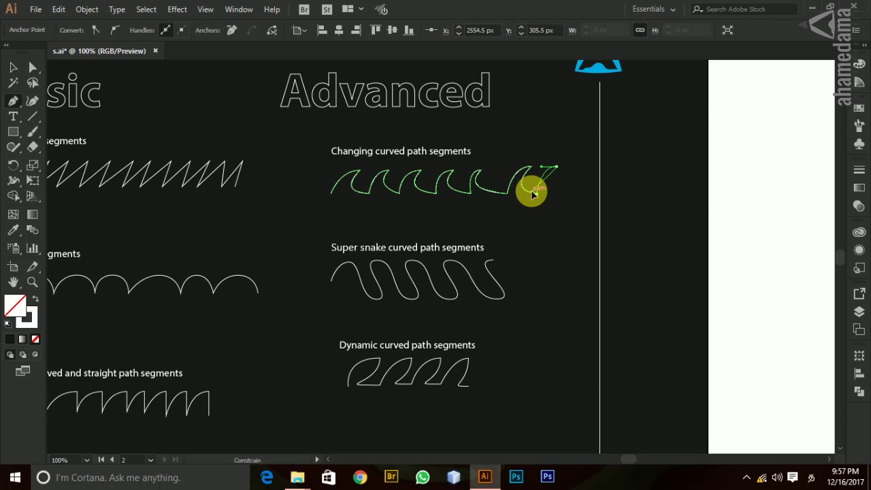
key(alt+shift)
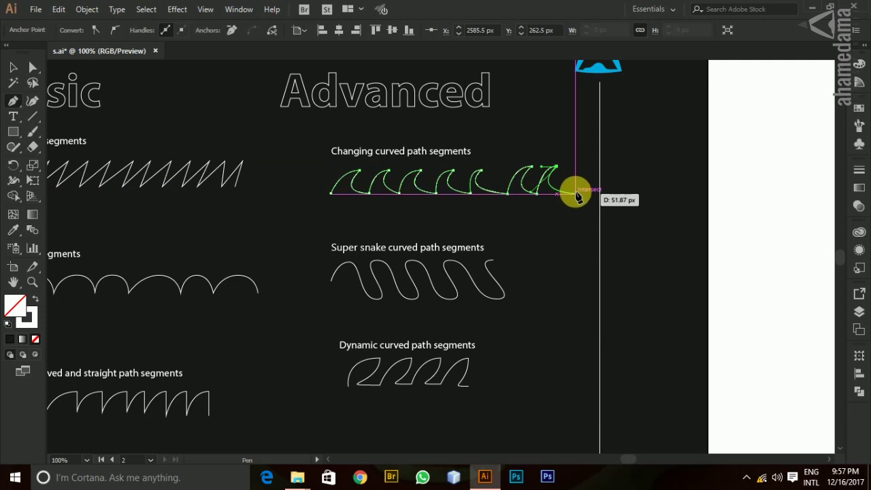
click(576, 194)
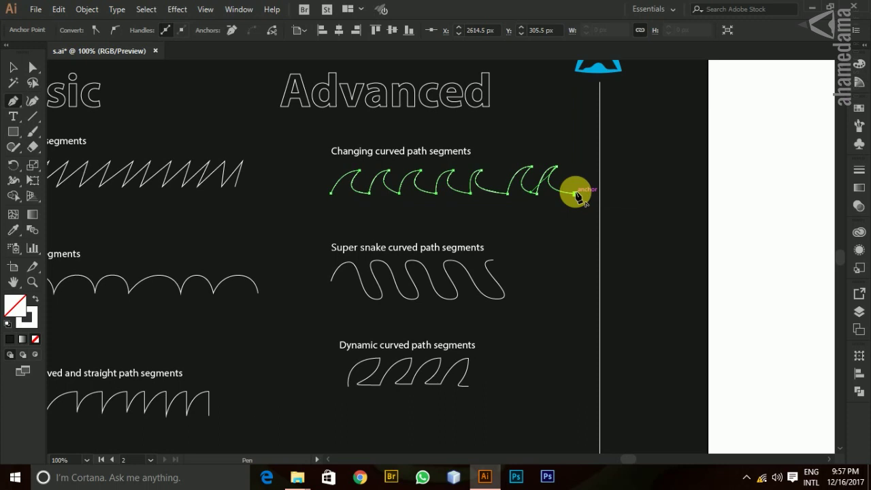
ctrl+click(576, 181)
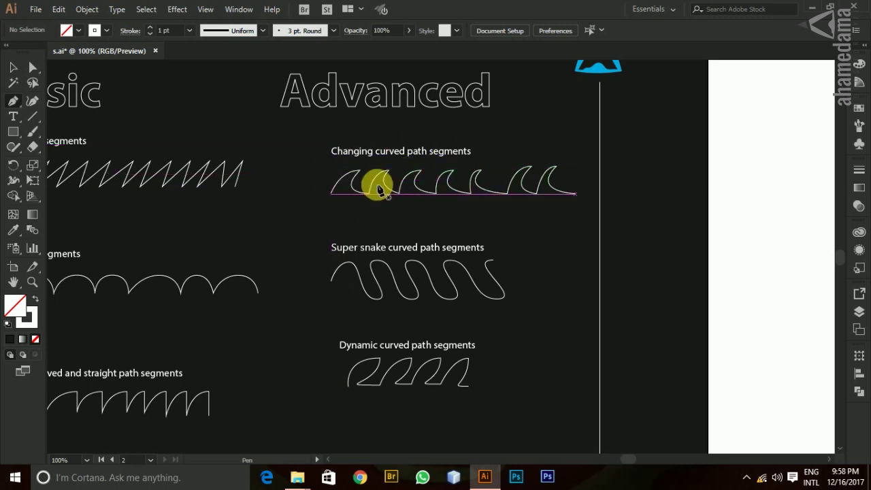
Continue the "Super snake curved path segments" path from its last anchor with a smooth S-curve about 102 px long down to its lower line, ending the path
scroll(491, 213, down, 1)
scroll(491, 213, down, 1)
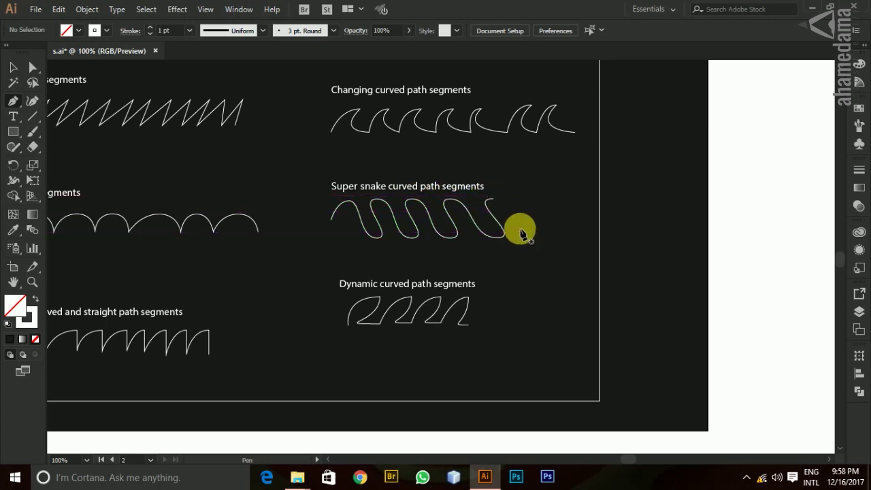
click(493, 200)
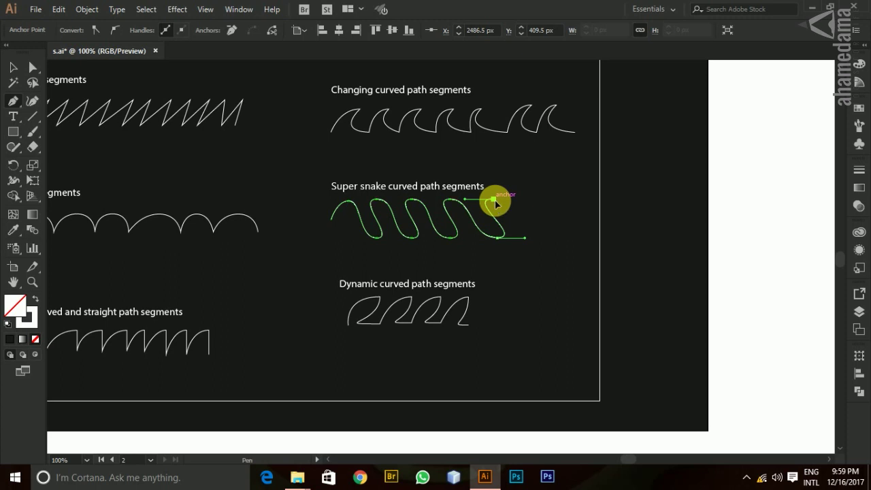
drag(495, 202, 522, 206)
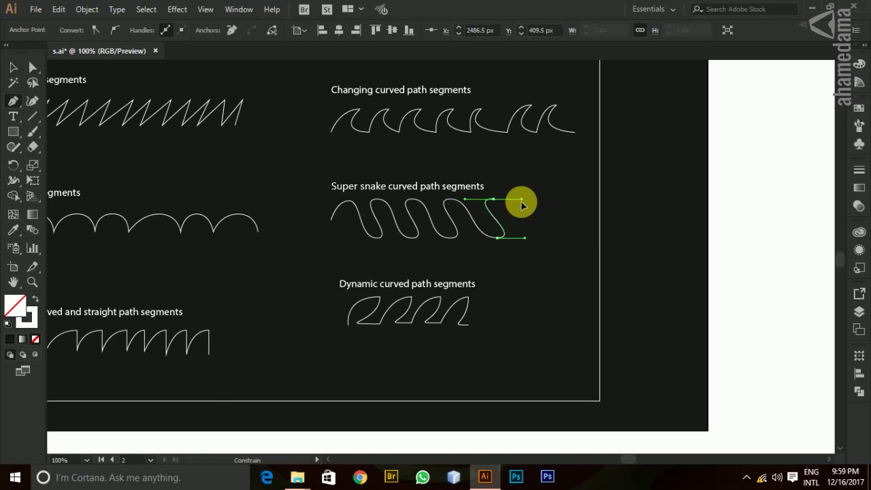
drag(522, 206, 548, 242)
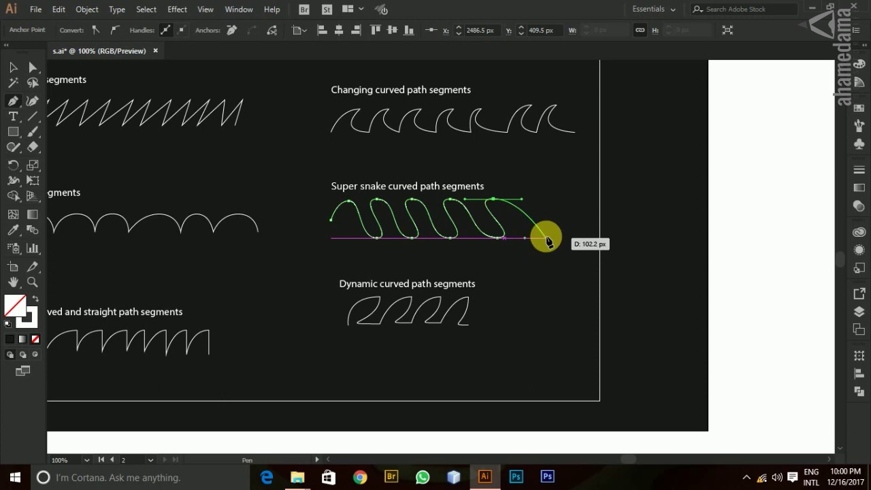
drag(548, 241, 562, 240)
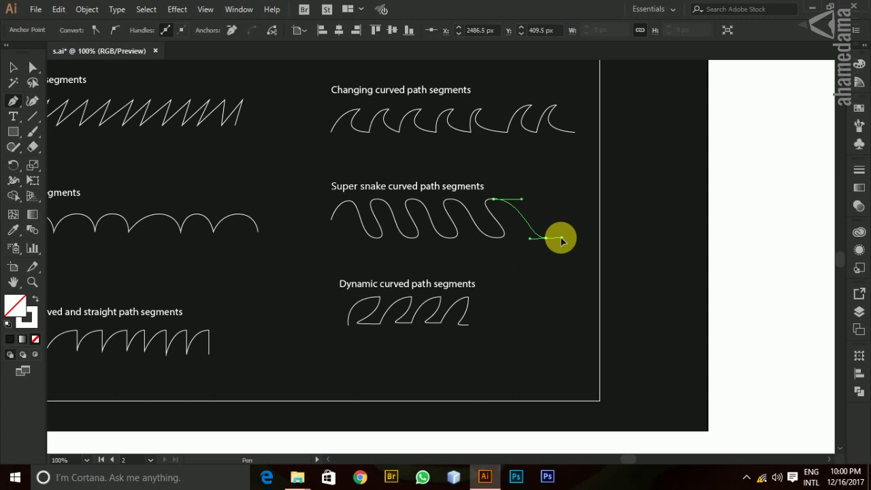
drag(562, 241, 574, 239)
ctrl+click(558, 257)
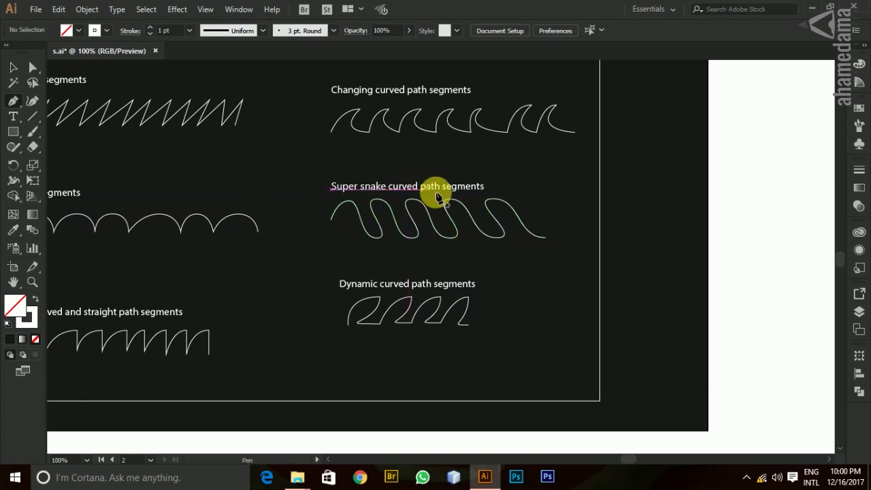
Continue the "Dynamic curved path segments" path from its end anchor with a curve about 61 px long rising to the peak line
scroll(483, 194, down, 2)
scroll(478, 204, up, 2)
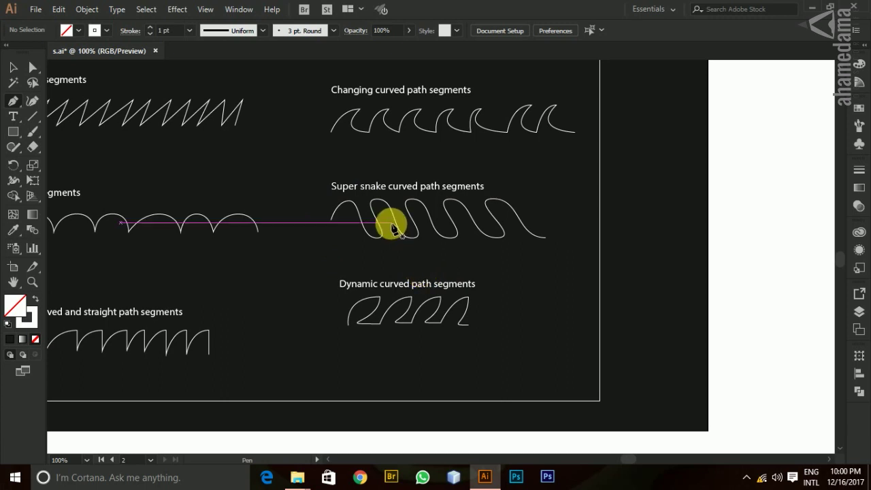
scroll(423, 238, down, 2)
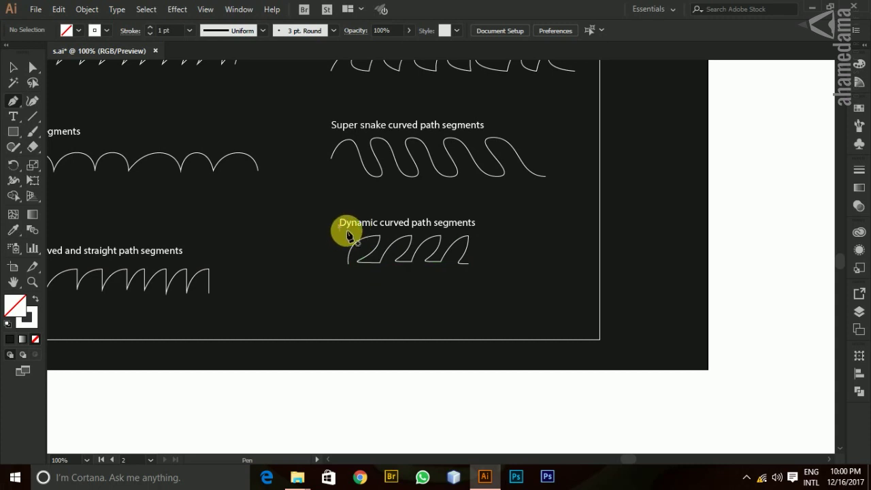
click(469, 265)
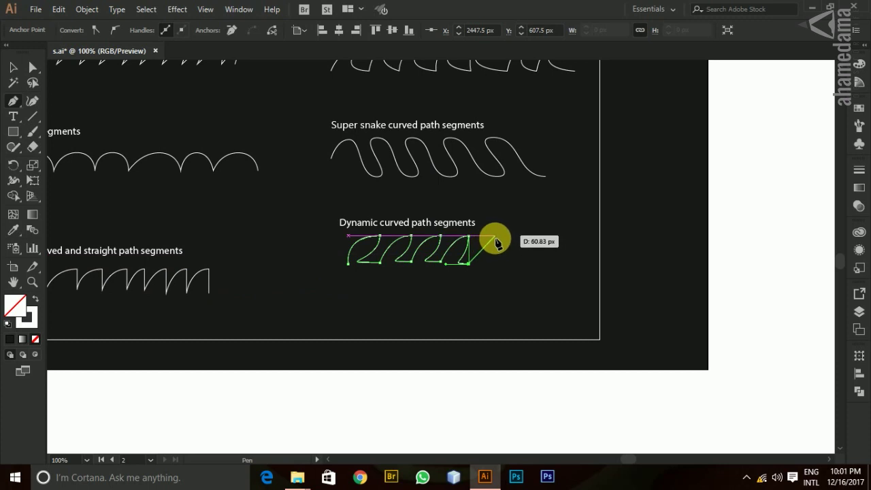
click(495, 237)
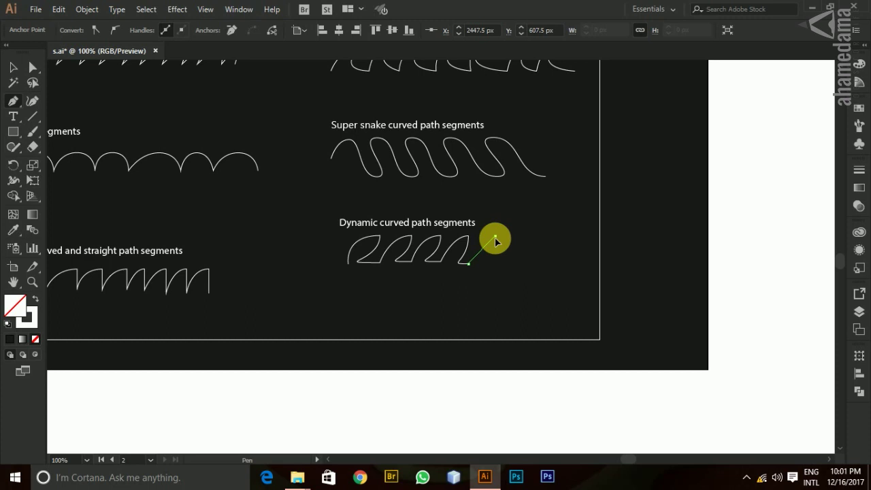
drag(495, 238, 508, 241)
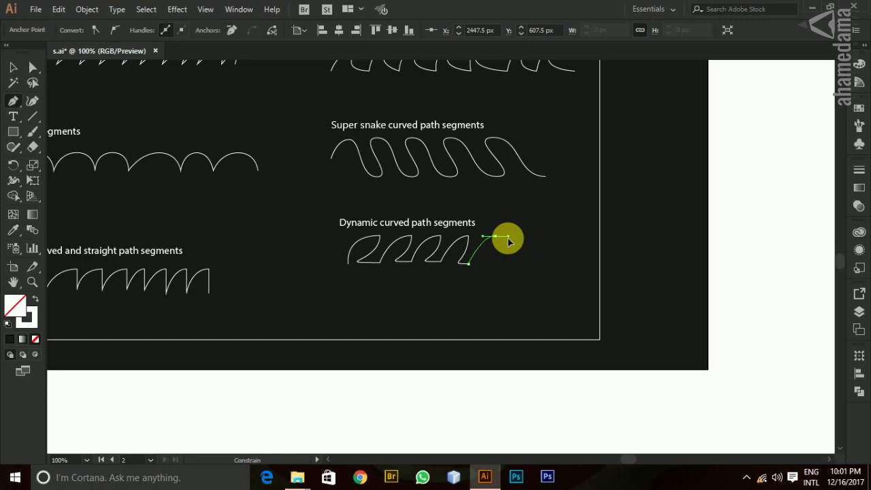
Point the new peak's outgoing handle straight down, add a curve to an anchor 44 px below with horizontal handles, and end the path
drag(509, 242, 497, 265)
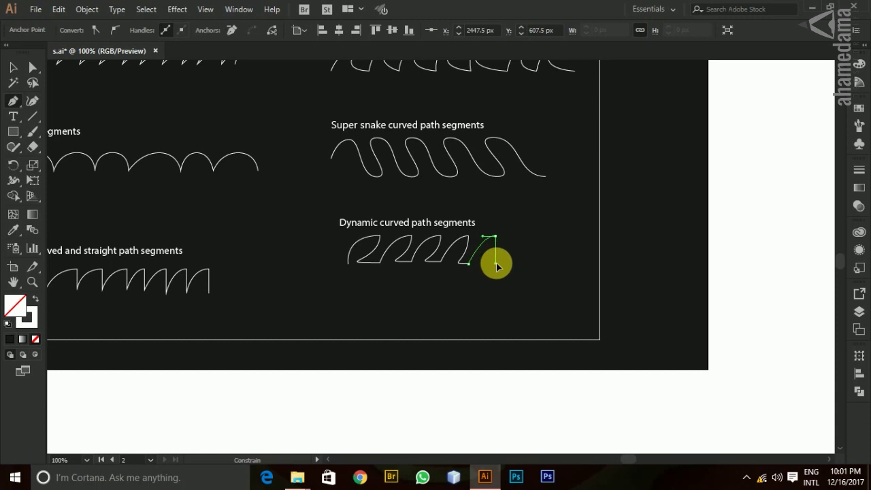
drag(497, 267, 496, 264)
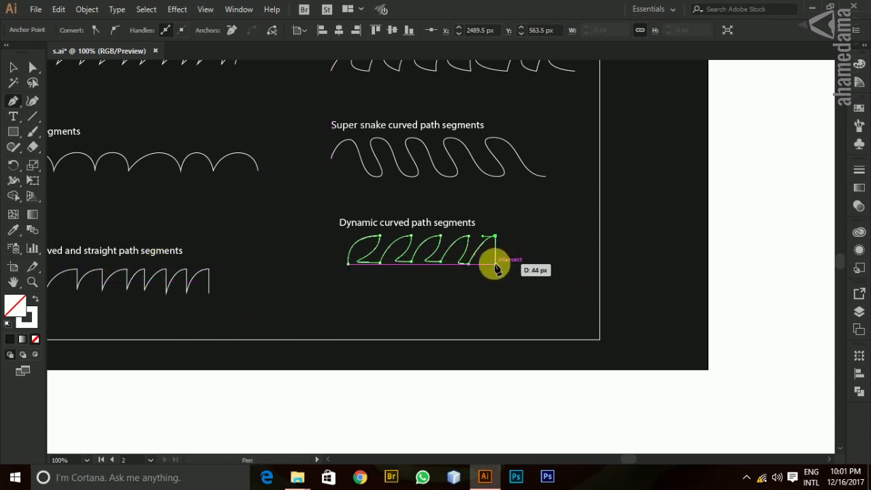
click(495, 264)
key(ctrl+shift+a)
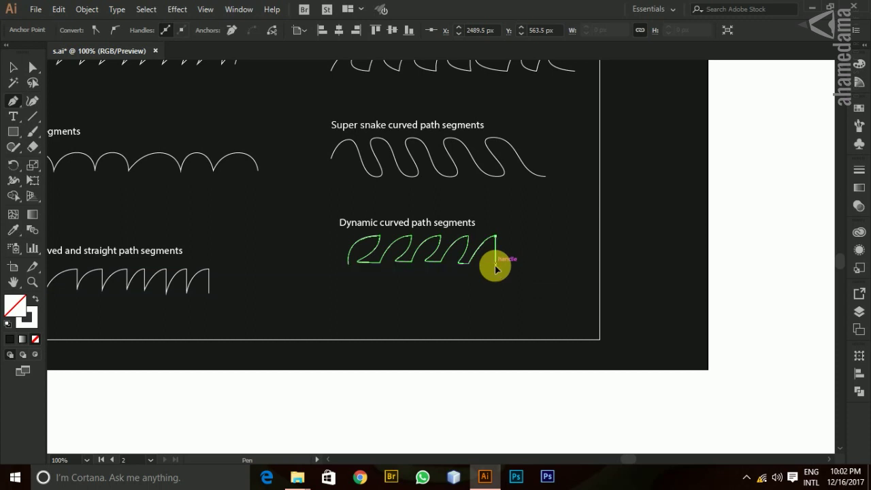
click(496, 265)
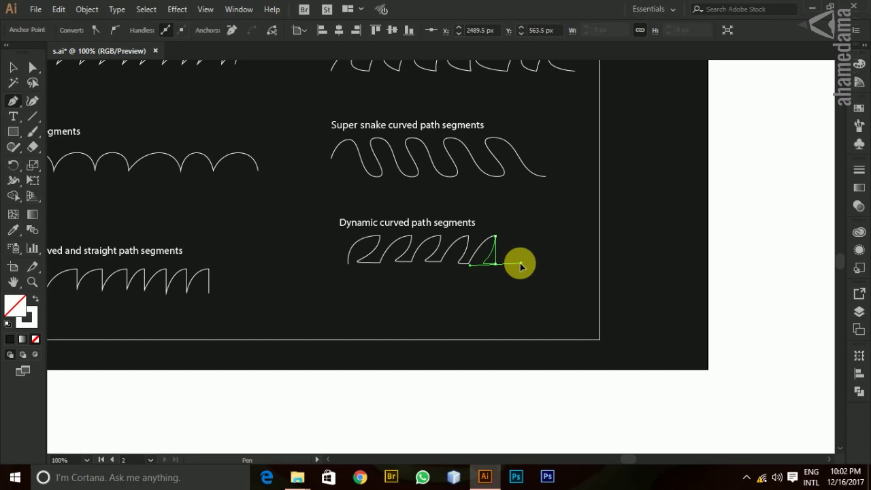
drag(521, 267, 515, 267)
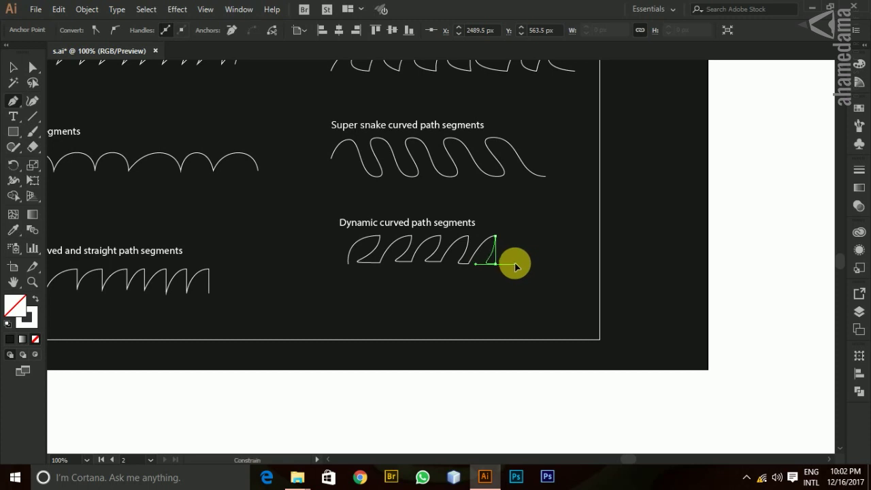
ctrl+click(520, 289)
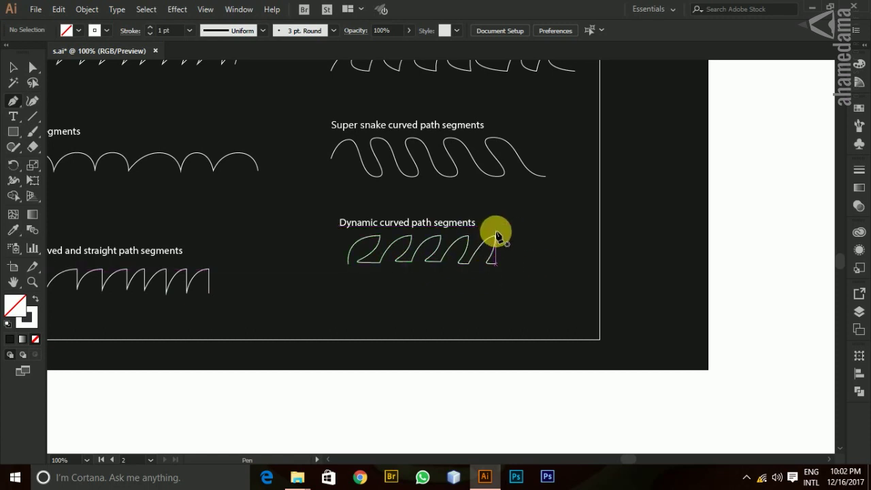
scroll(507, 257, up, 3)
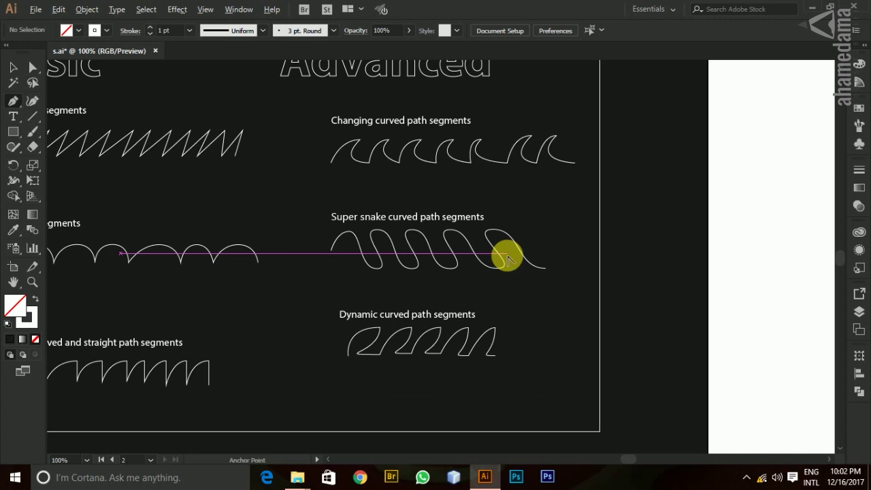
scroll(418, 227, down, 2)
scroll(220, 233, up, 1)
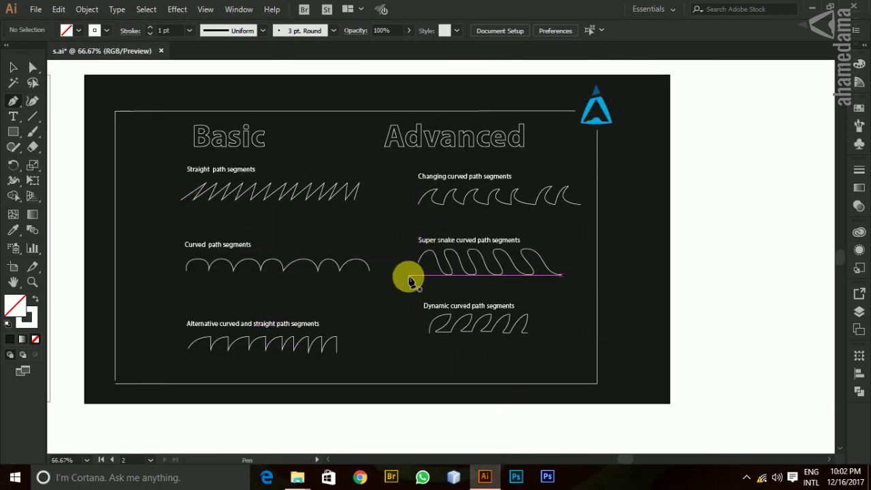